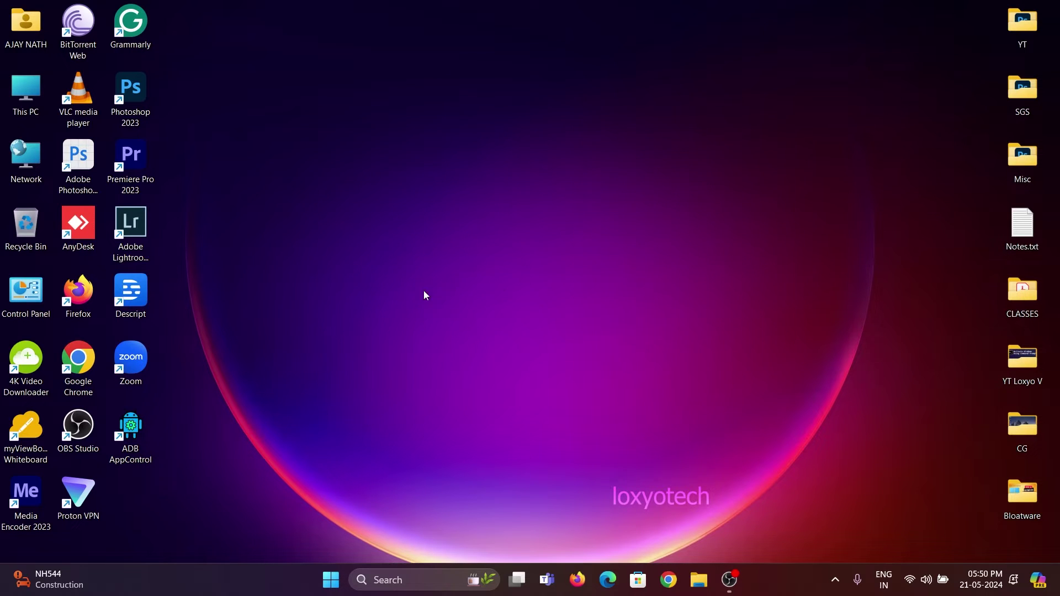
Step: Refresh the desktop, then remove the admin password item and reset windows admin password.mp4 from Recommended
right_click(487, 202)
left_click(530, 257)
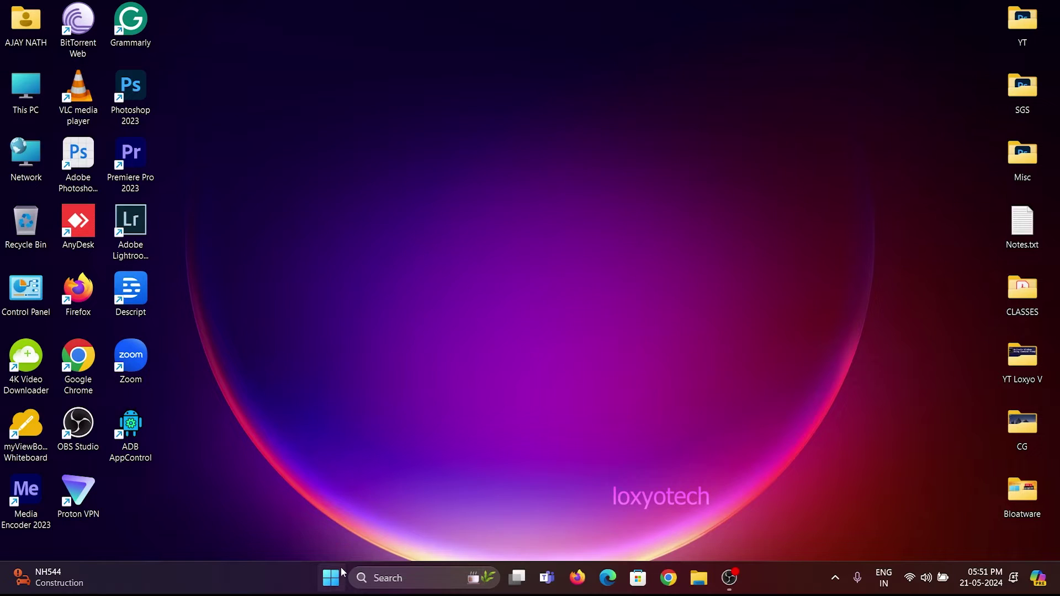
left_click(331, 578)
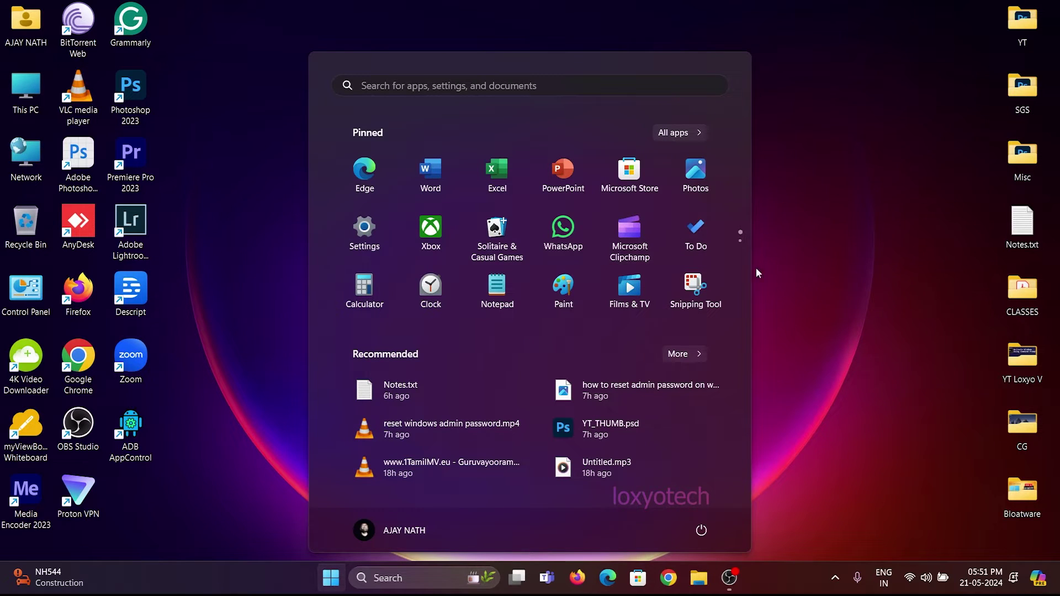
right_click(707, 394)
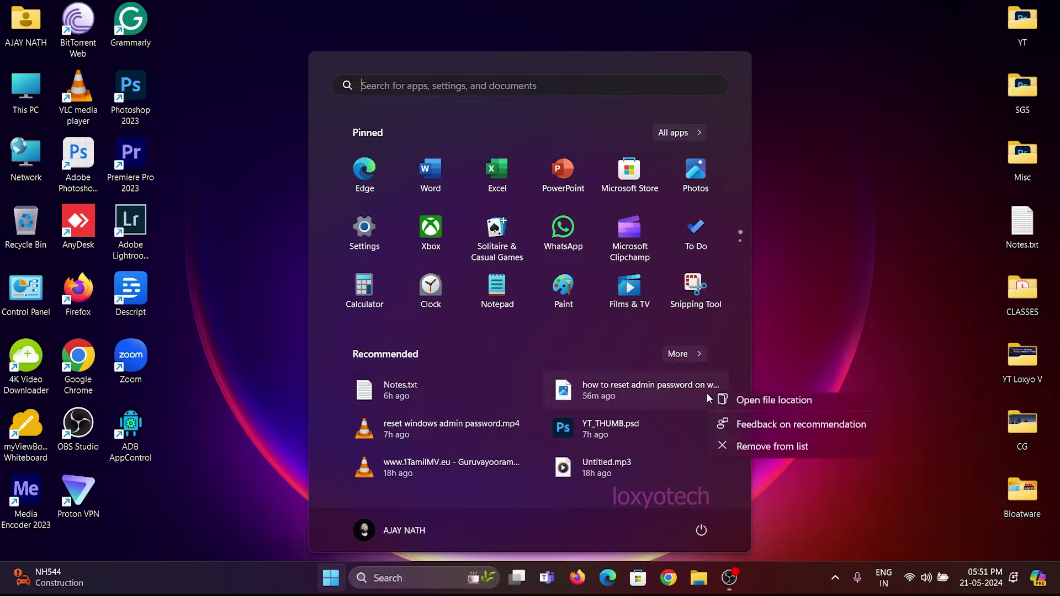
left_click(752, 448)
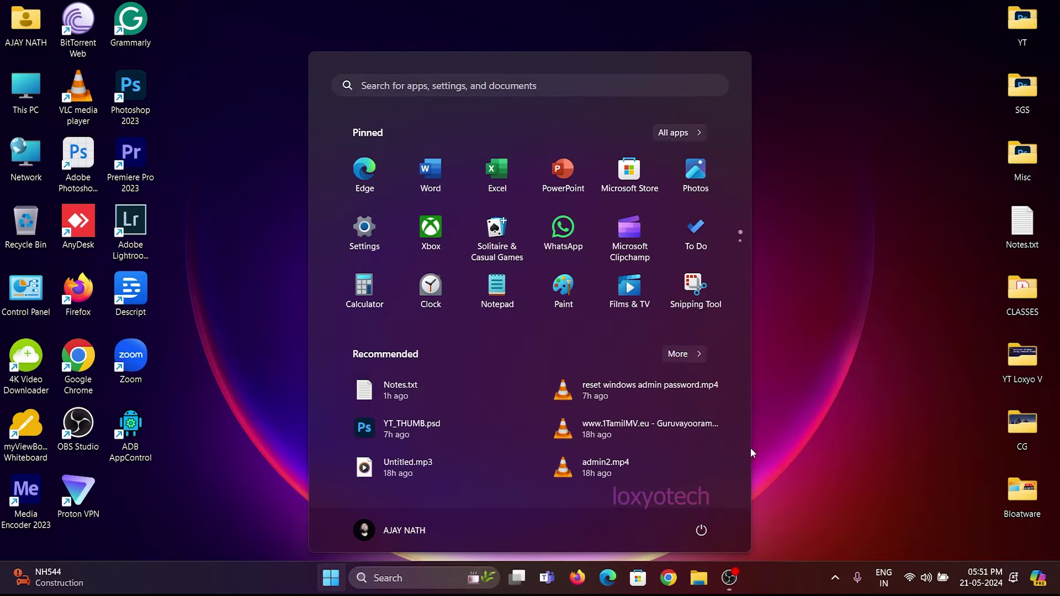
right_click(658, 386)
left_click(700, 436)
Step: Remove the TamilMV video and admin2.mp4 from Recommended, then close the Start menu
right_click(684, 397)
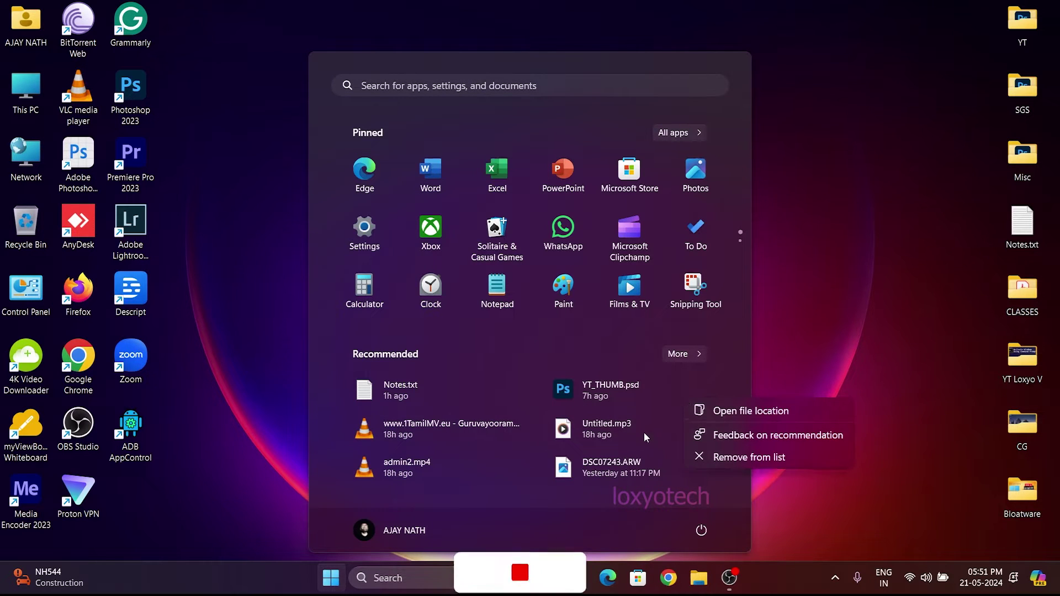
right_click(492, 437)
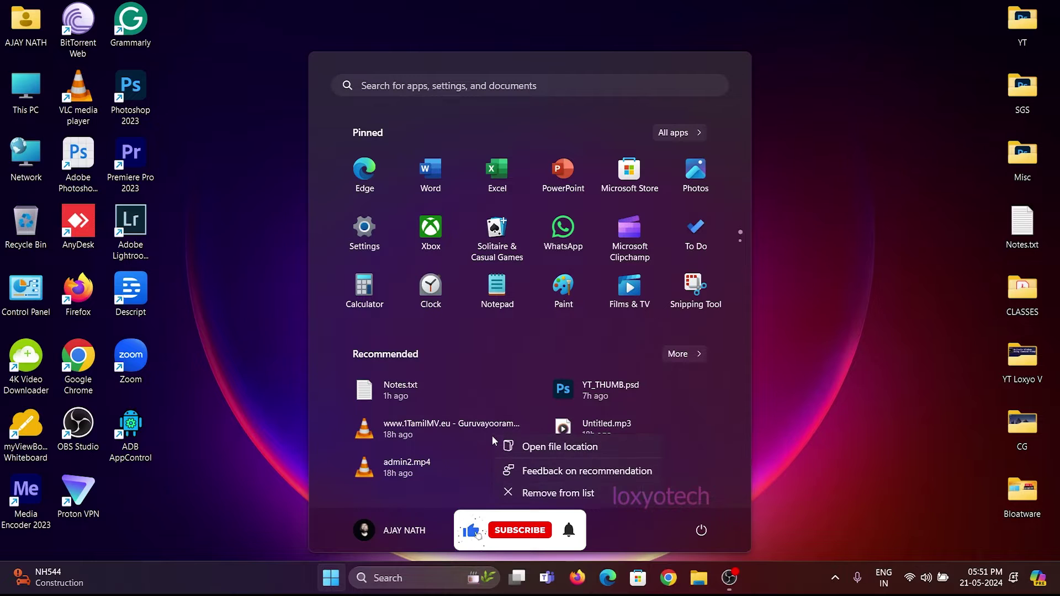
left_click(543, 494)
right_click(592, 430)
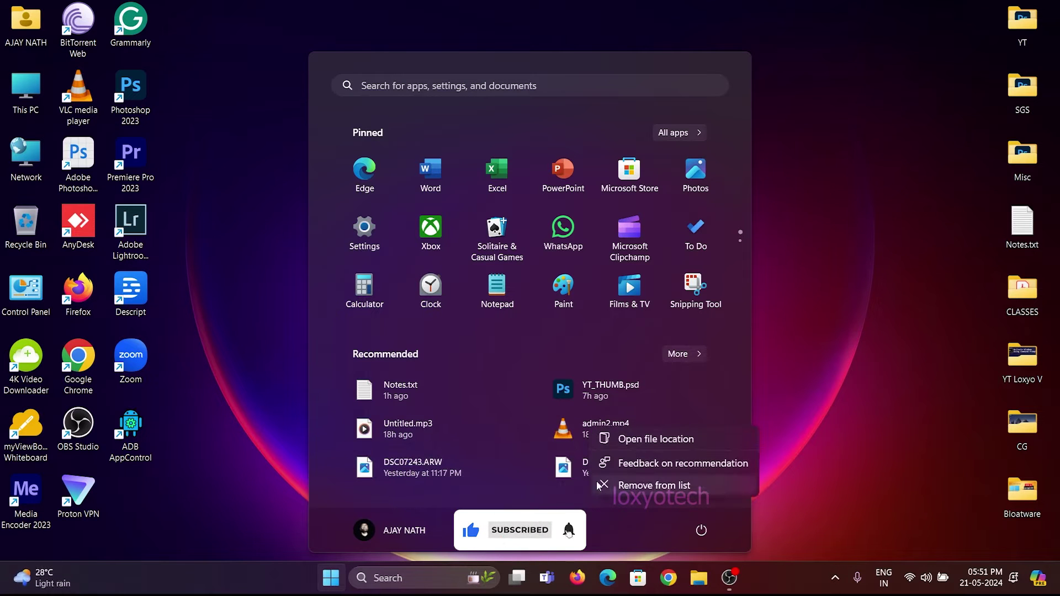
left_click(614, 488)
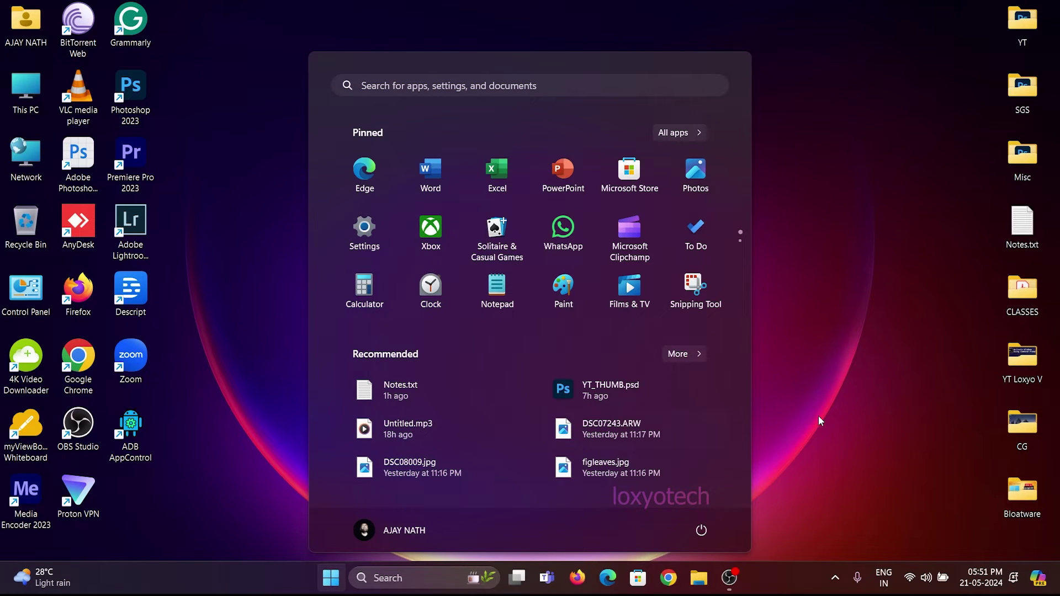
left_click(853, 420)
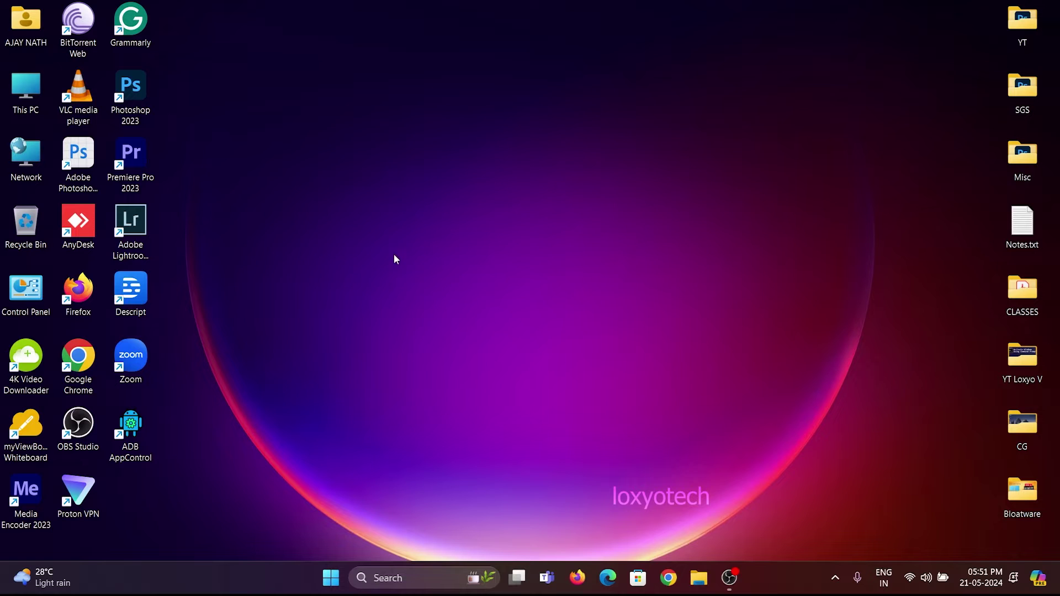
Step: Refresh the desktop and reopen Start to check the full Recommended list
right_click(394, 258)
left_click(435, 315)
left_click(331, 577)
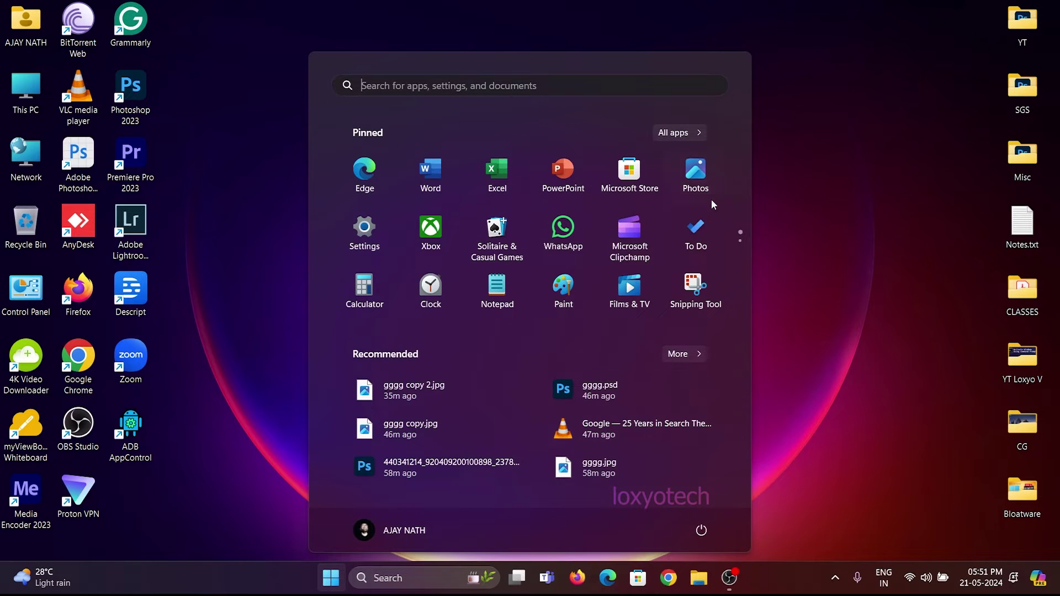
left_click(690, 357)
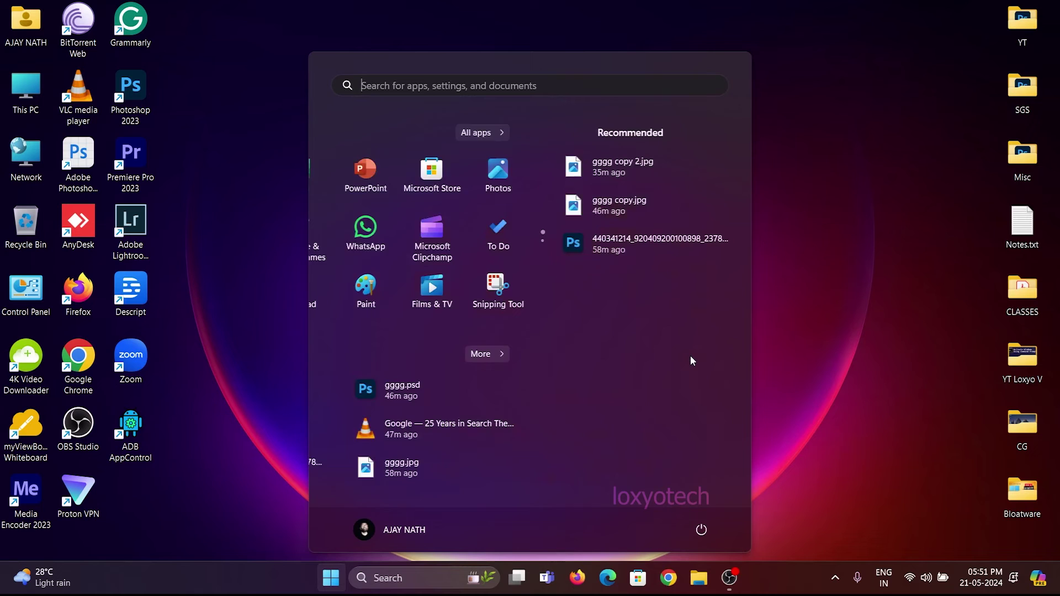
left_click(837, 300)
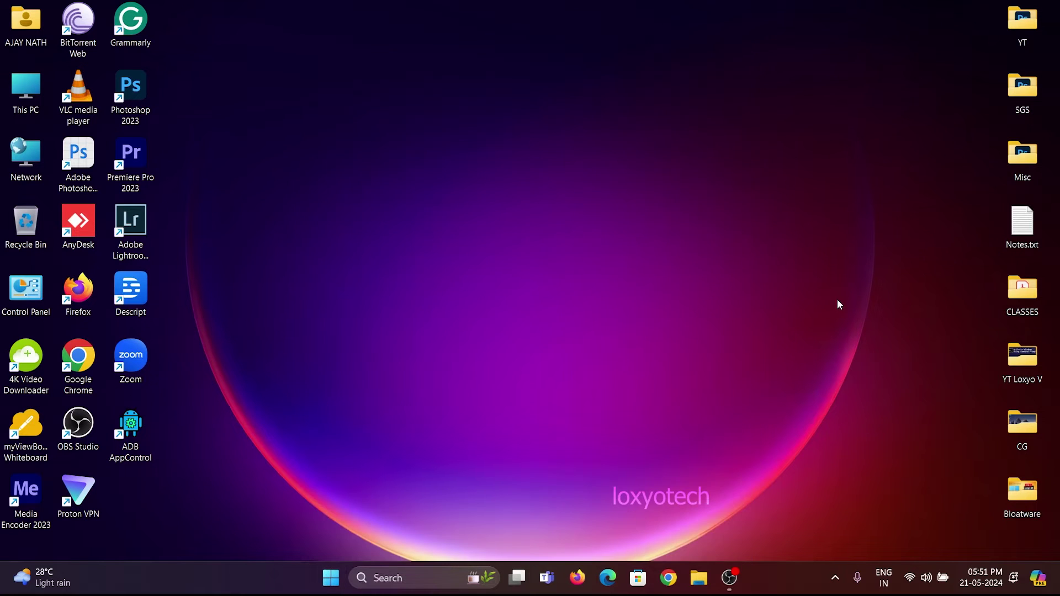
left_click(333, 577)
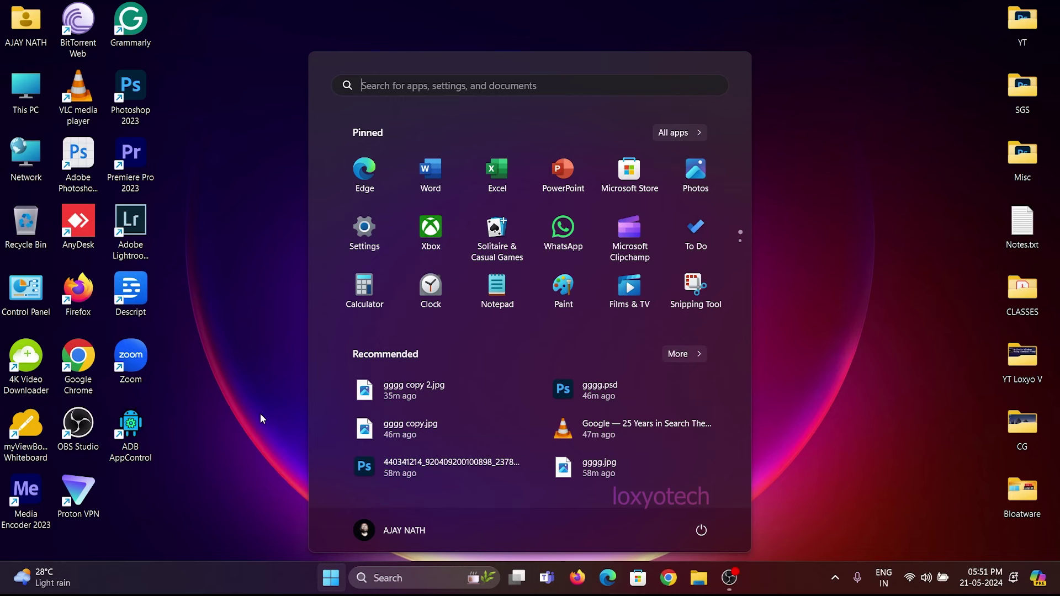
left_click(261, 405)
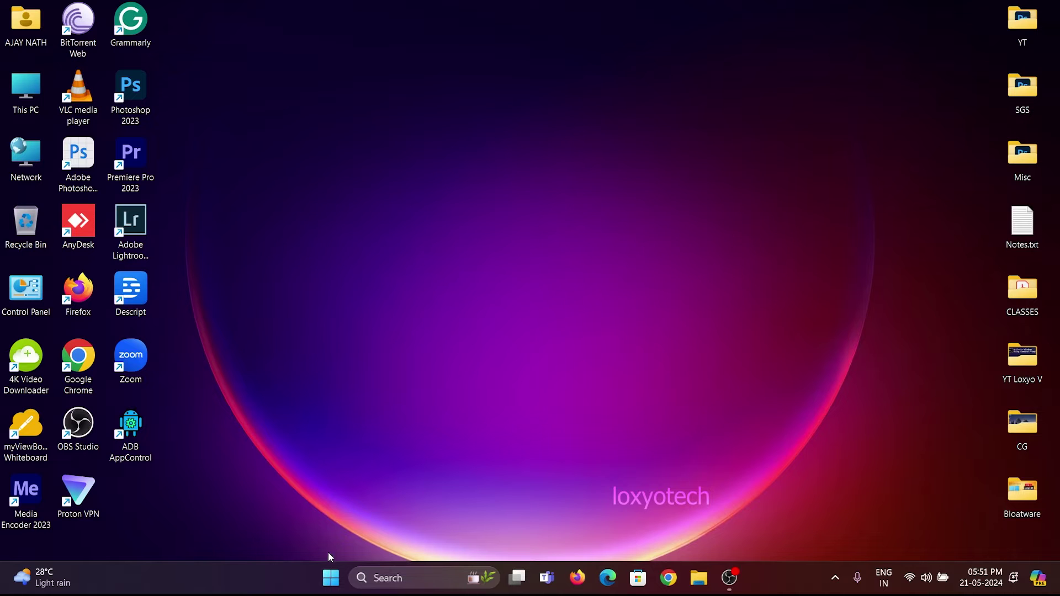
left_click(326, 578)
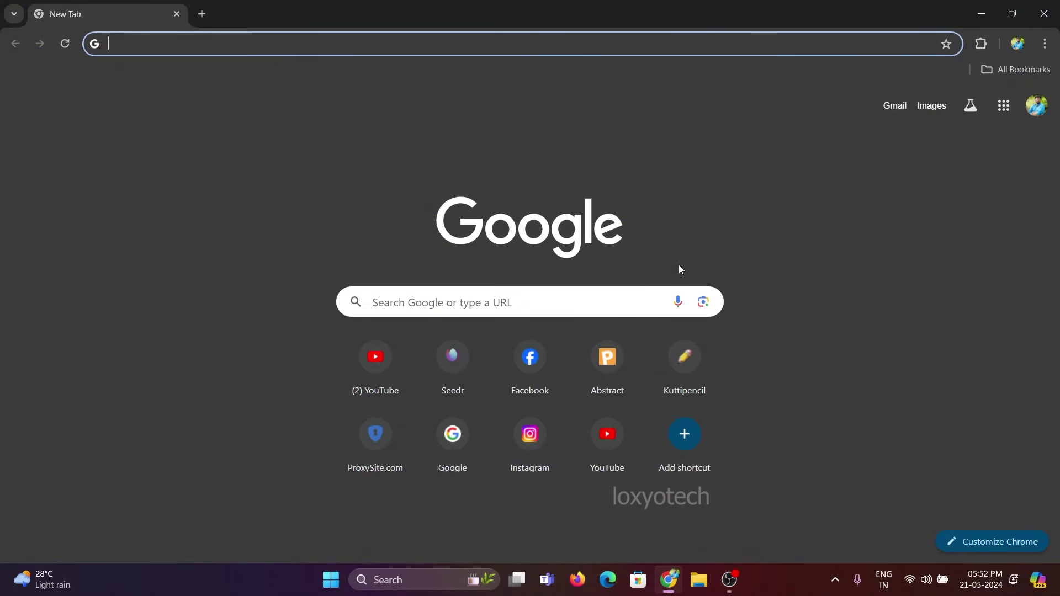
Step: Search Google for 'thisiswin11' from the new tab
left_click(579, 296)
type("thisis")
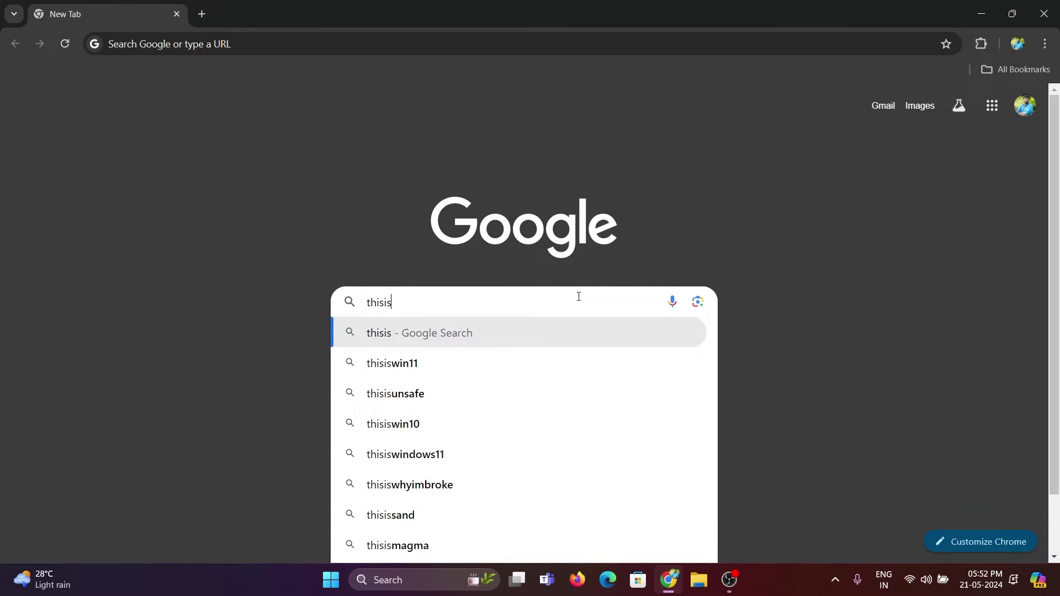
type("win11")
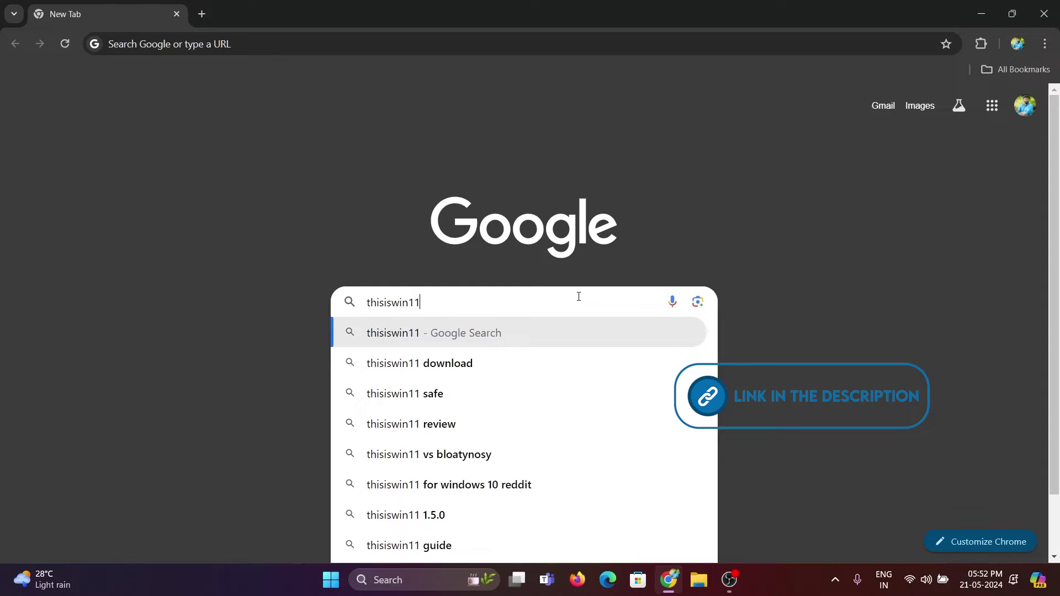
key("Return")
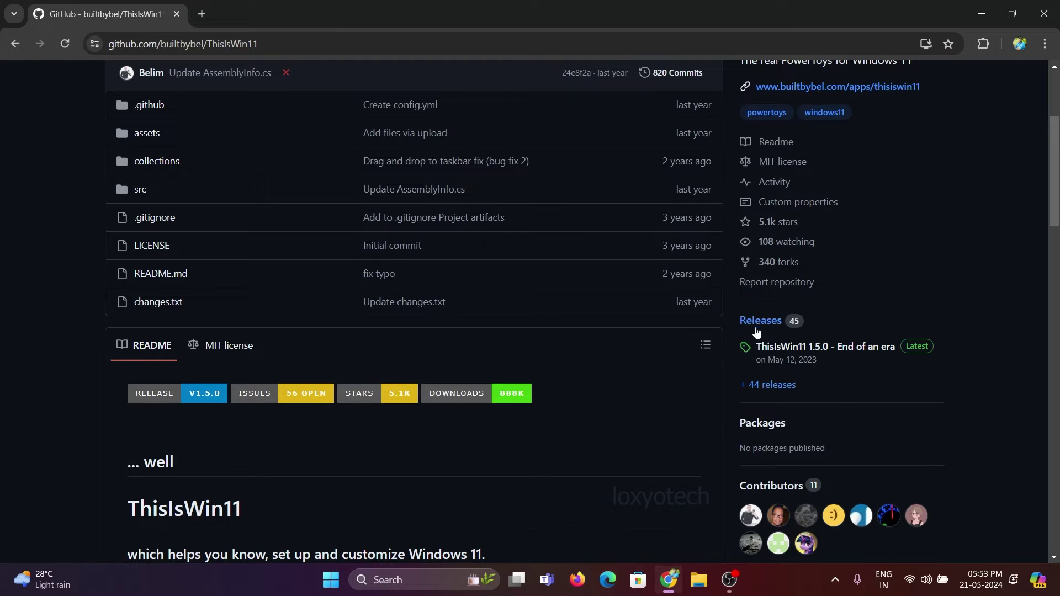
Step: Open the ThisIsWin11 1.5.0 release and download the TIW11.zip asset
scroll(768, 367, "up", 2)
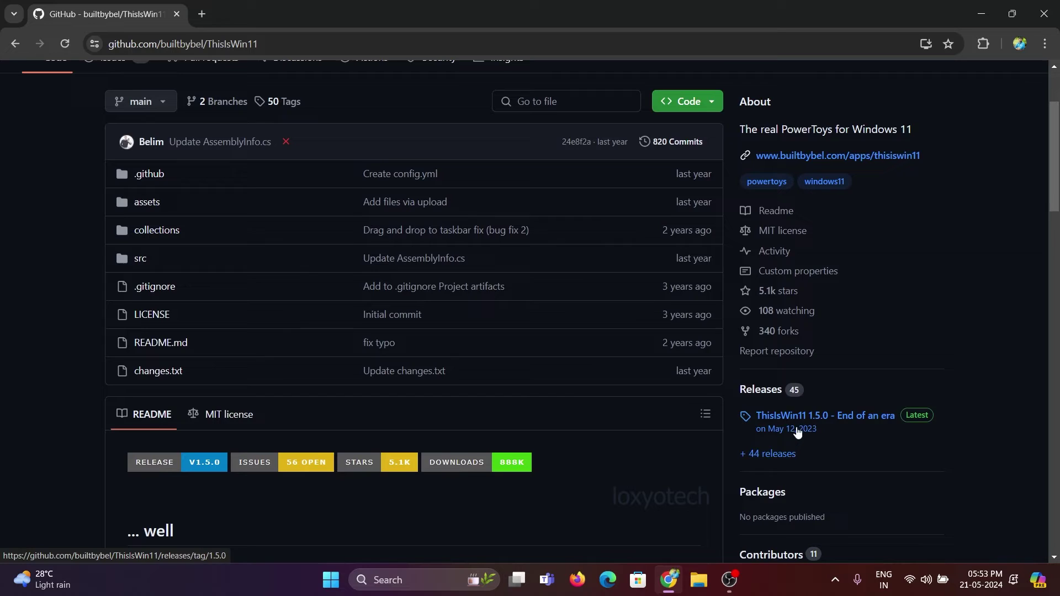
scroll(800, 367, "down", 1)
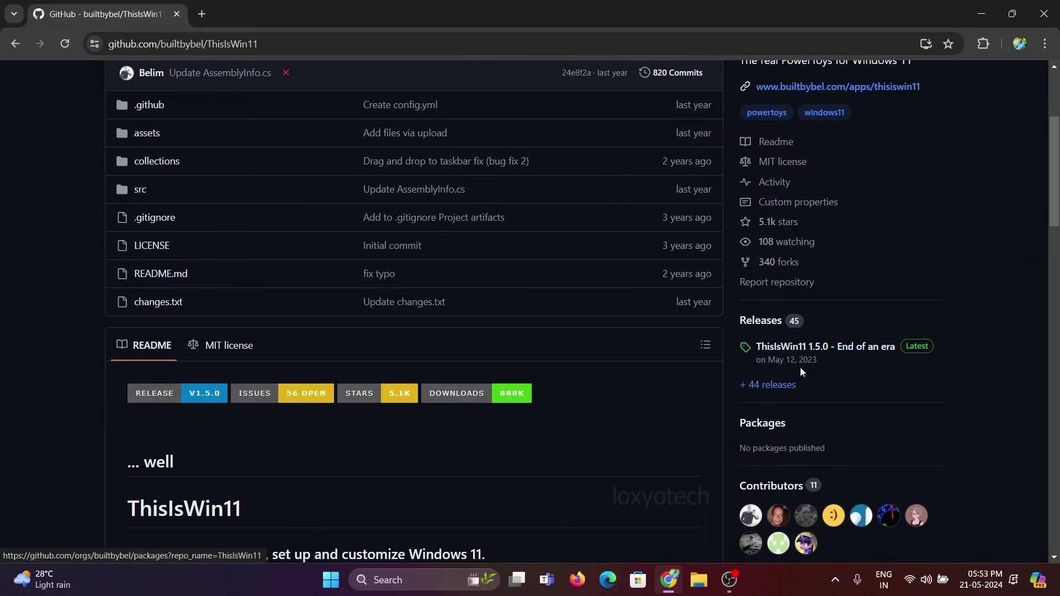
left_click(850, 352)
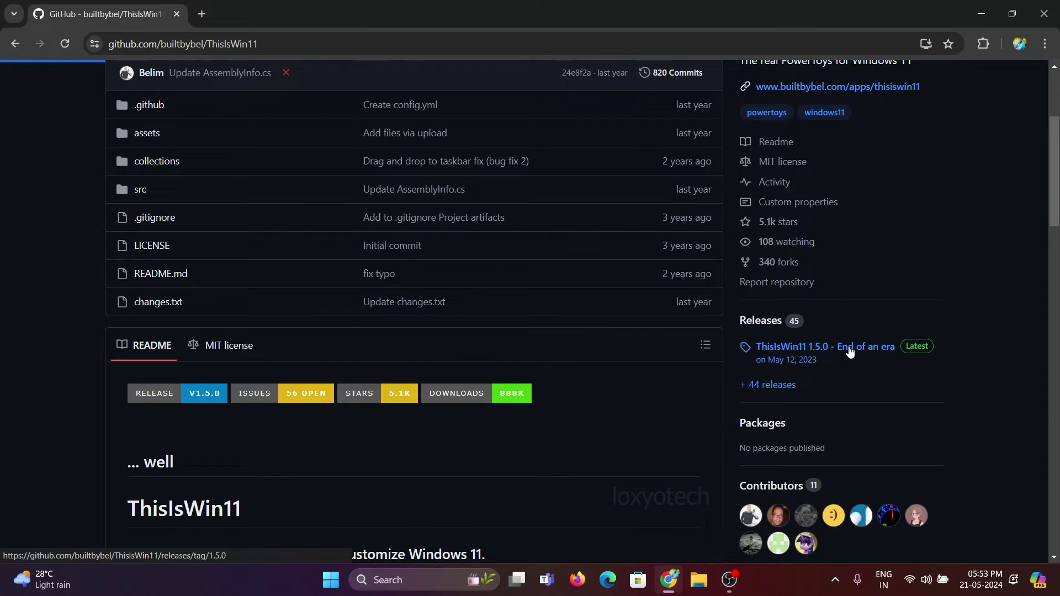
scroll(340, 265, "down", 5)
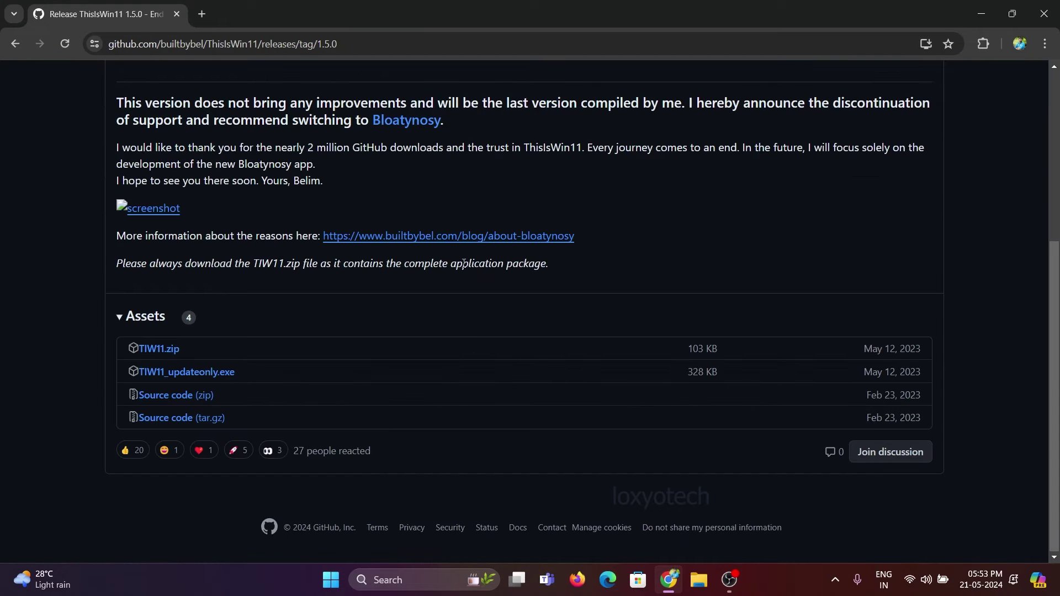
left_click(155, 350)
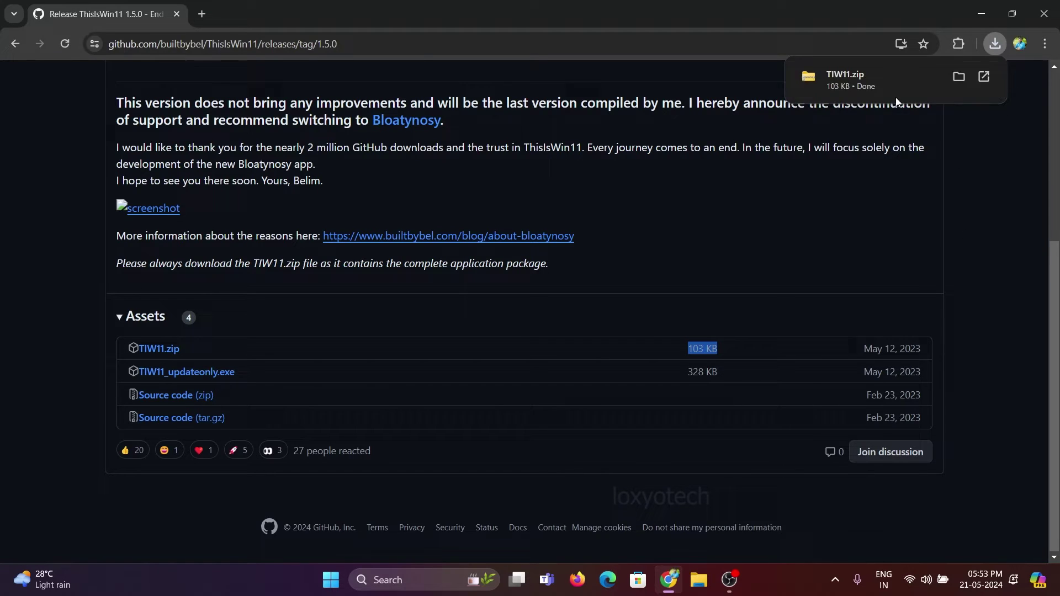
Step: Extract the downloaded TIW11.zip into its own TIW11 folder and open it
left_click(959, 76)
right_click(147, 158)
mouse_move(274, 423)
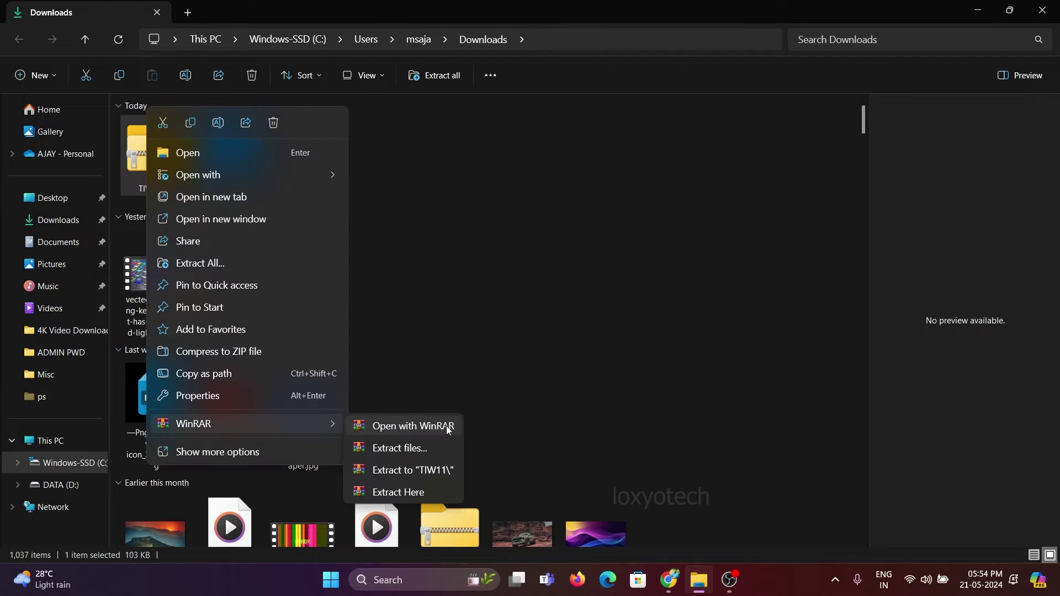
left_click(444, 462)
key("Return")
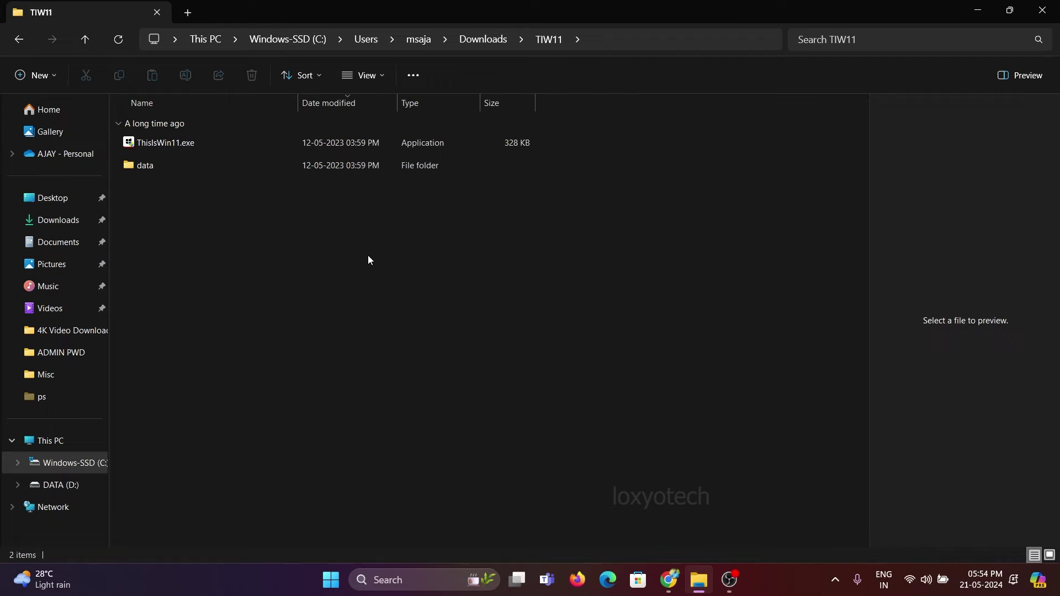
Step: Run ThisIsWin11.exe as administrator
left_click(199, 142)
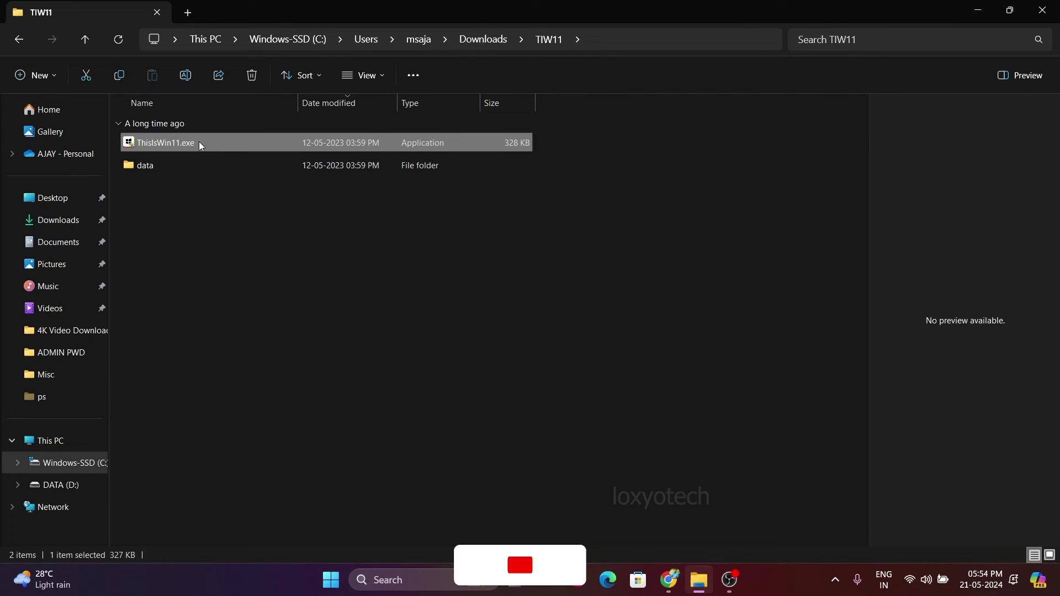
right_click(199, 141)
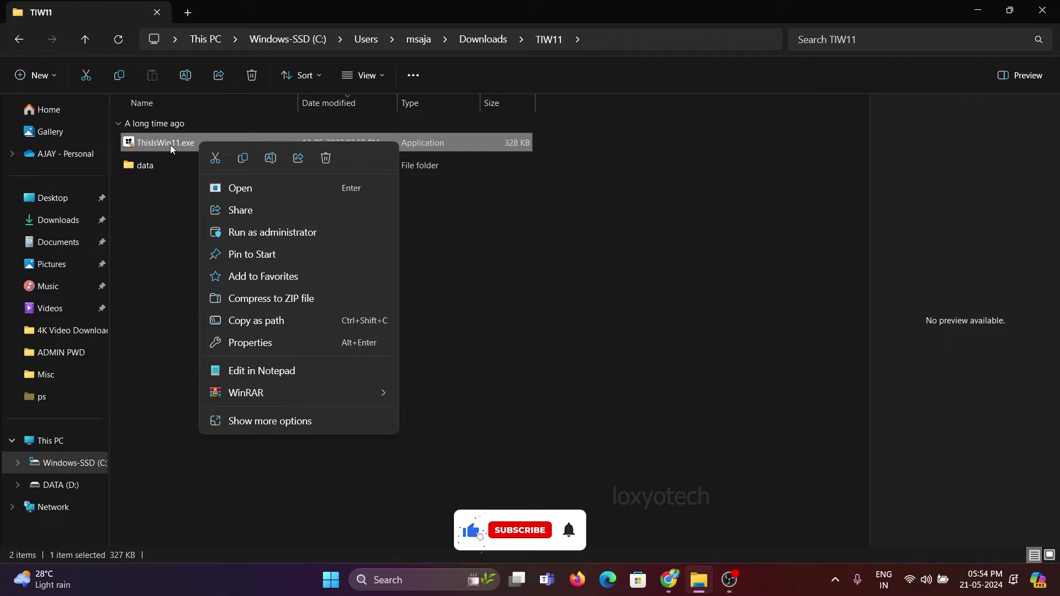
left_click(295, 234)
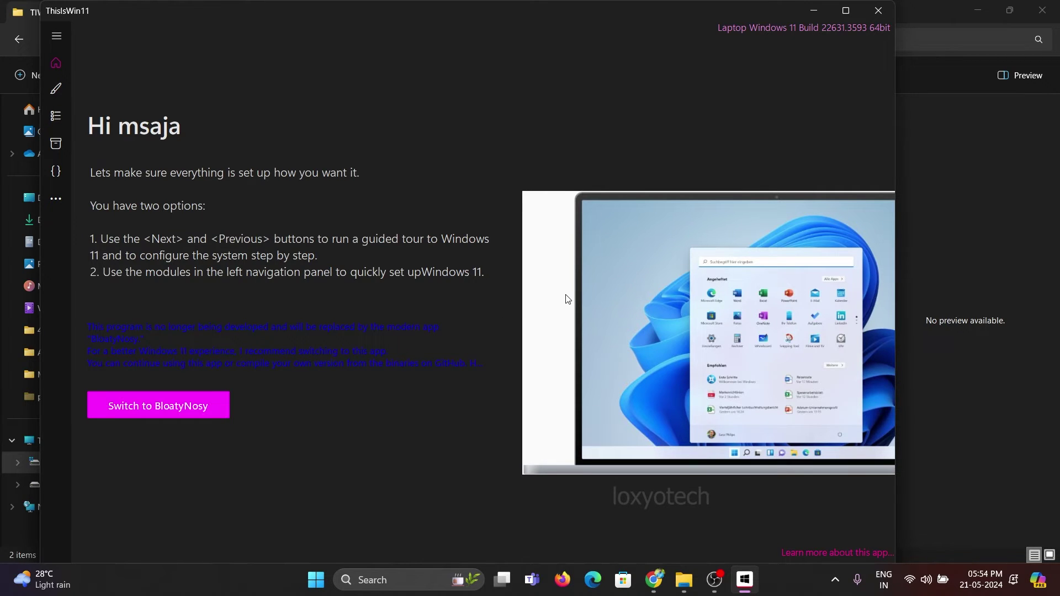
Step: Go to the successor app's releases, download Winpilot.zip (860 KB) and show it in Downloads
left_click(153, 409)
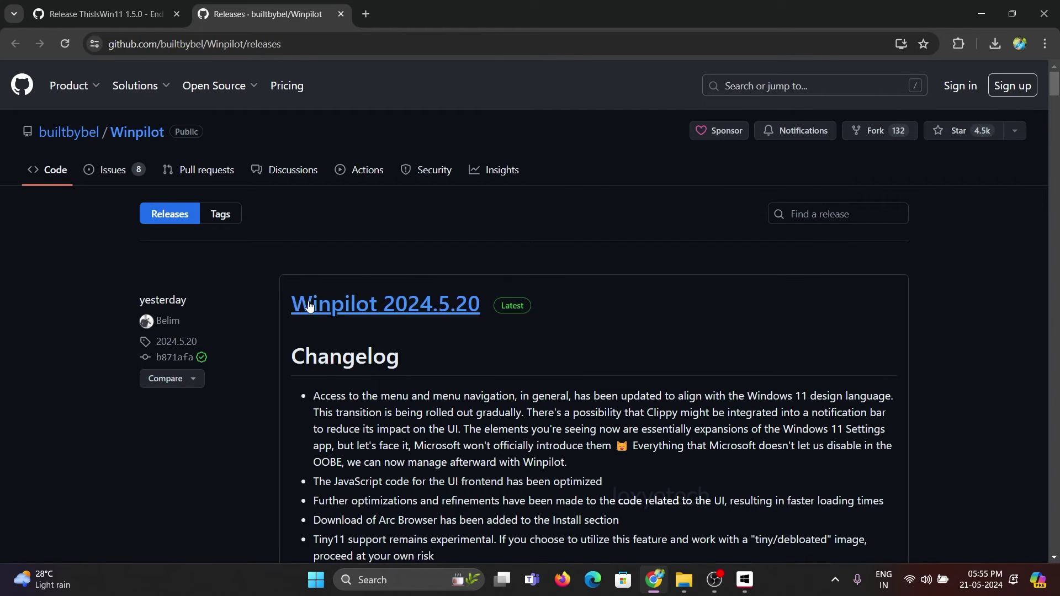
scroll(511, 327, "down", 10)
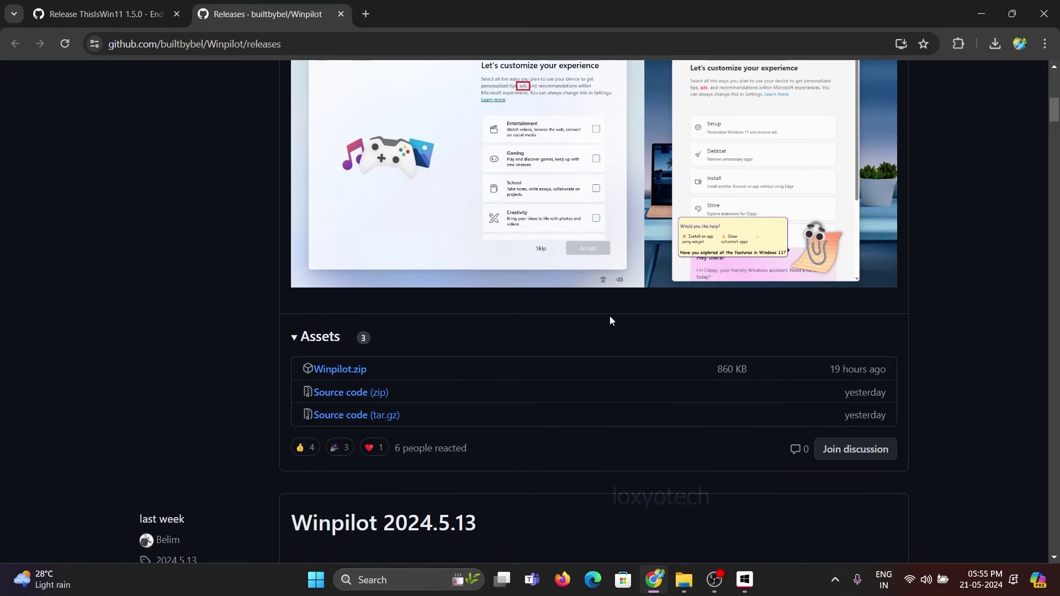
left_click(359, 372)
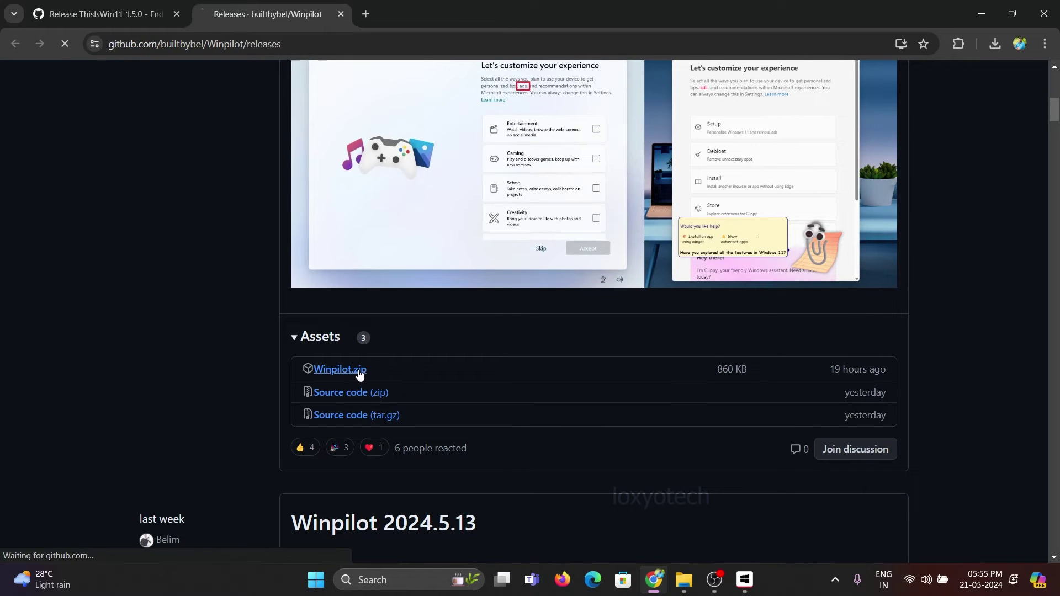
left_click(995, 43)
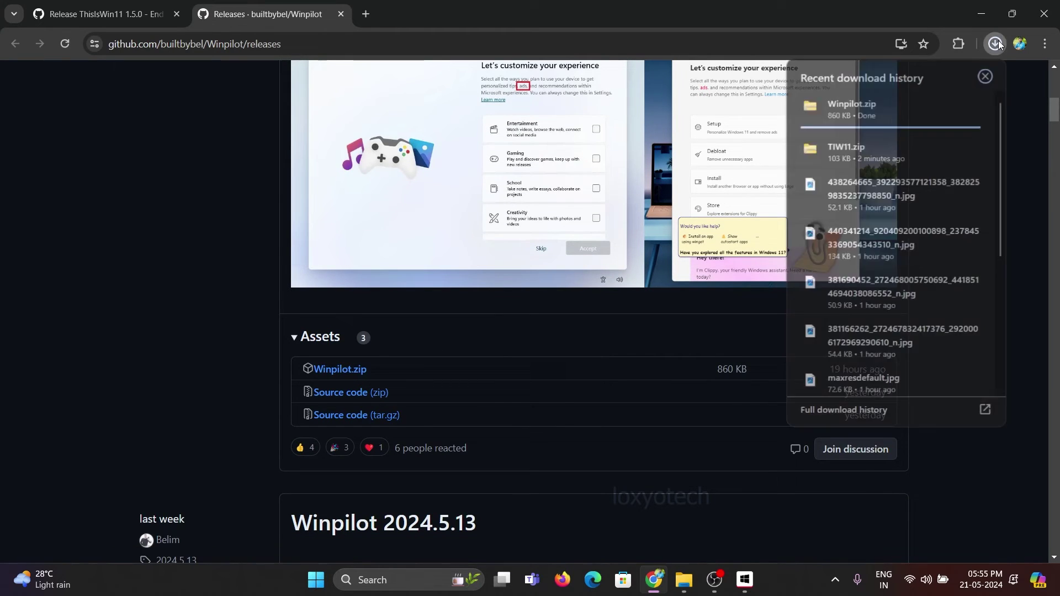
left_click(947, 104)
Step: Extract Winpilot.zip to a Winpilot folder with WinRAR and run Winpilot.exe as administrator
right_click(166, 164)
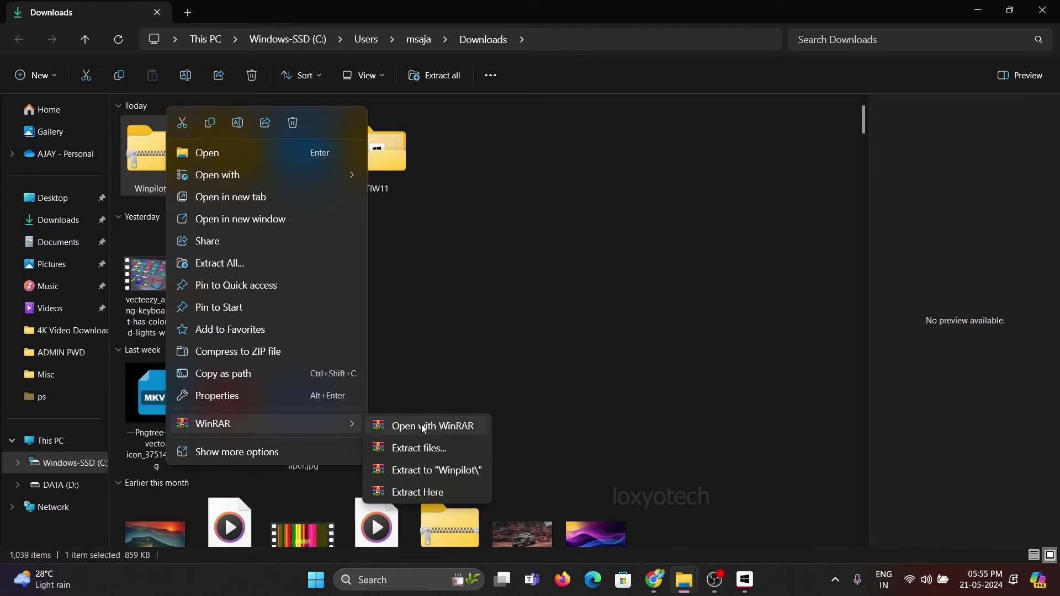
left_click(403, 426)
double_click(449, 151)
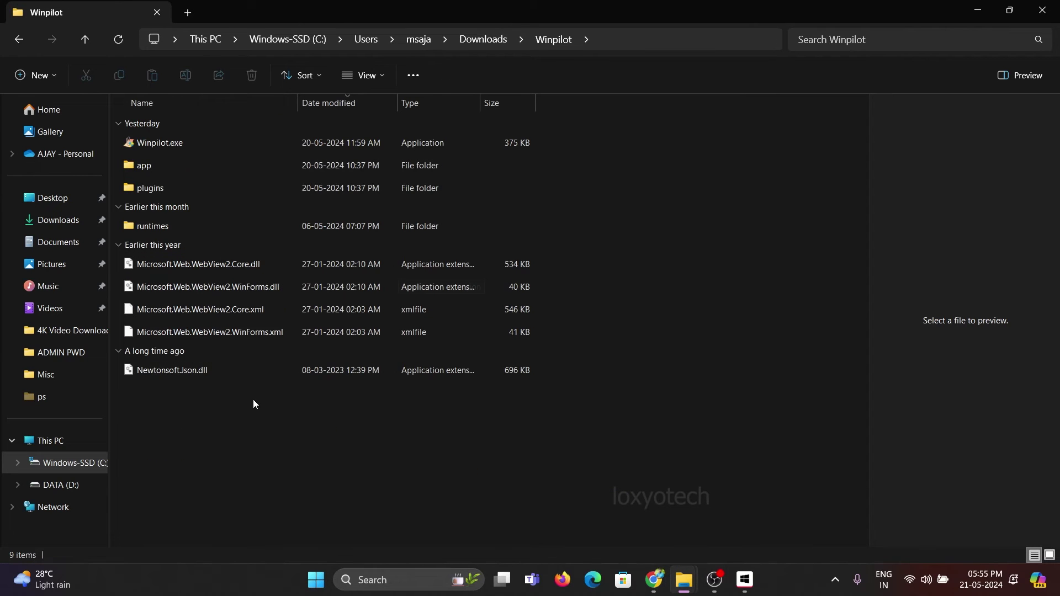
left_click(165, 146)
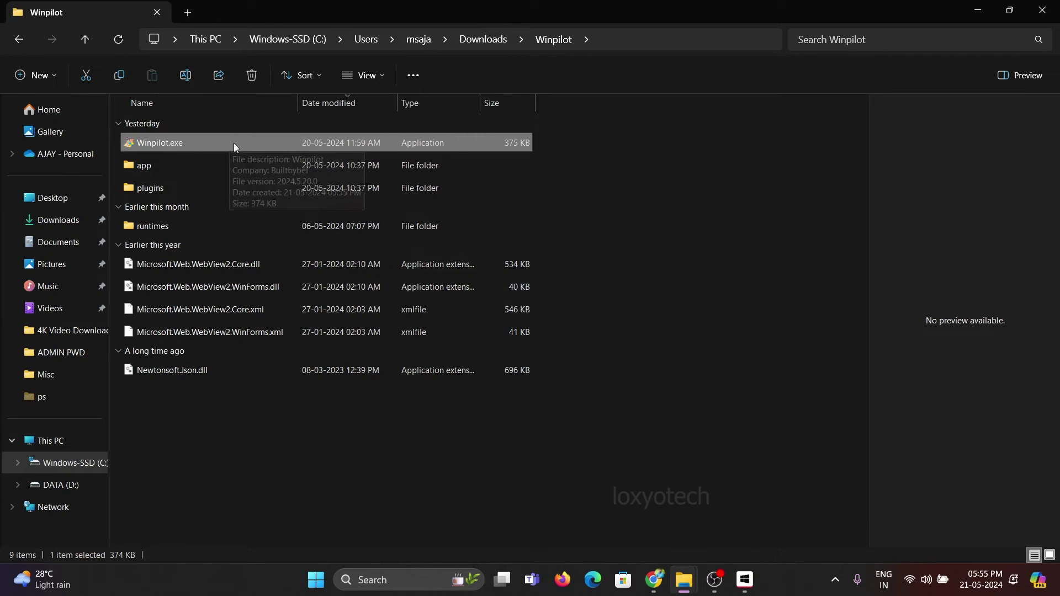
right_click(185, 144)
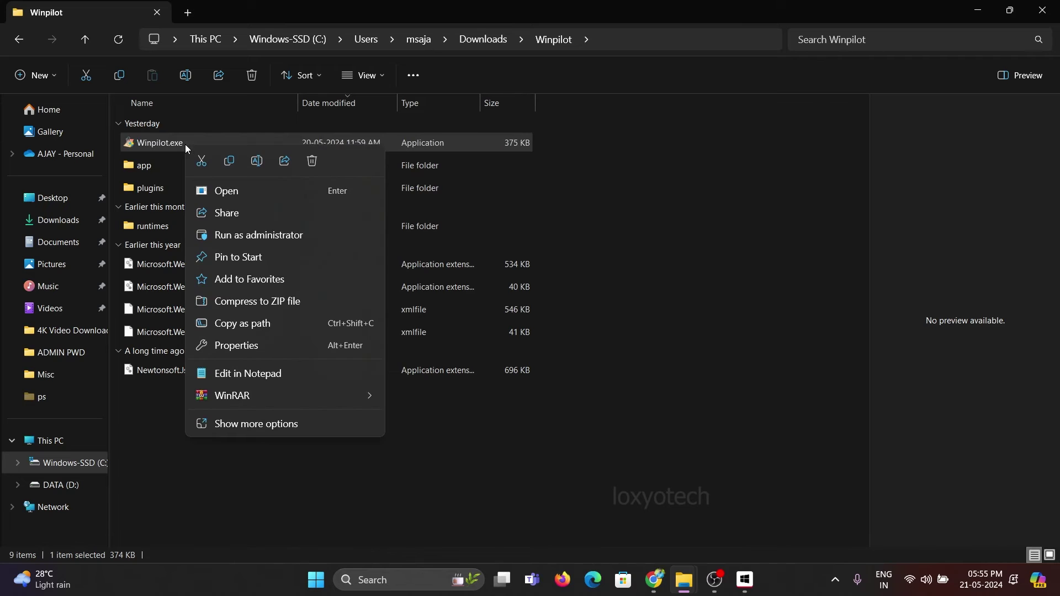
left_click(300, 235)
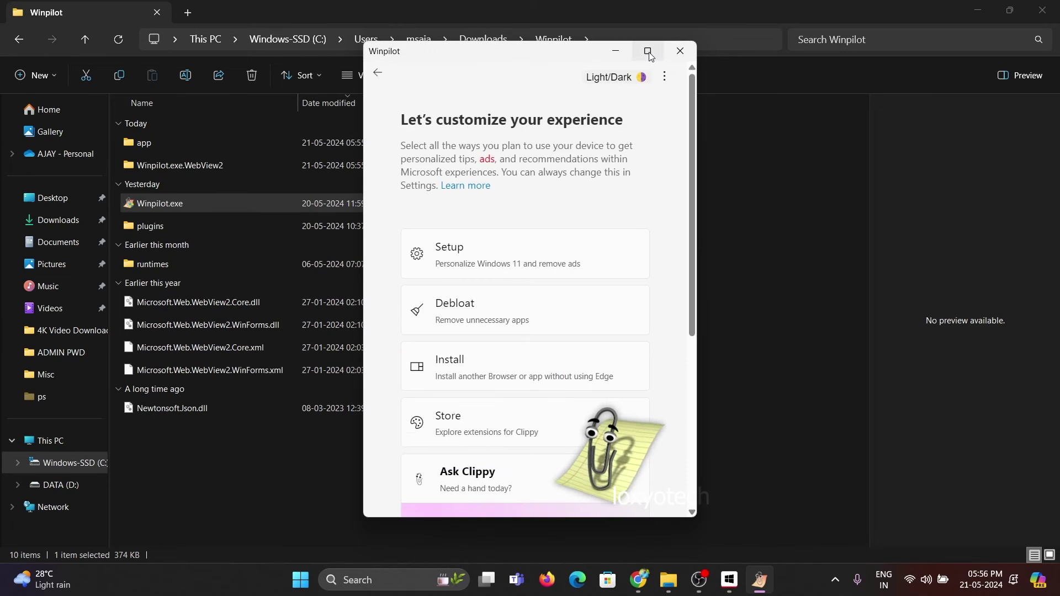
Step: Maximize Winpilot, expand Debloat and remove the recommended BingNews app
left_click(648, 51)
scroll(514, 282, "down", 3)
scroll(521, 360, "up", 3)
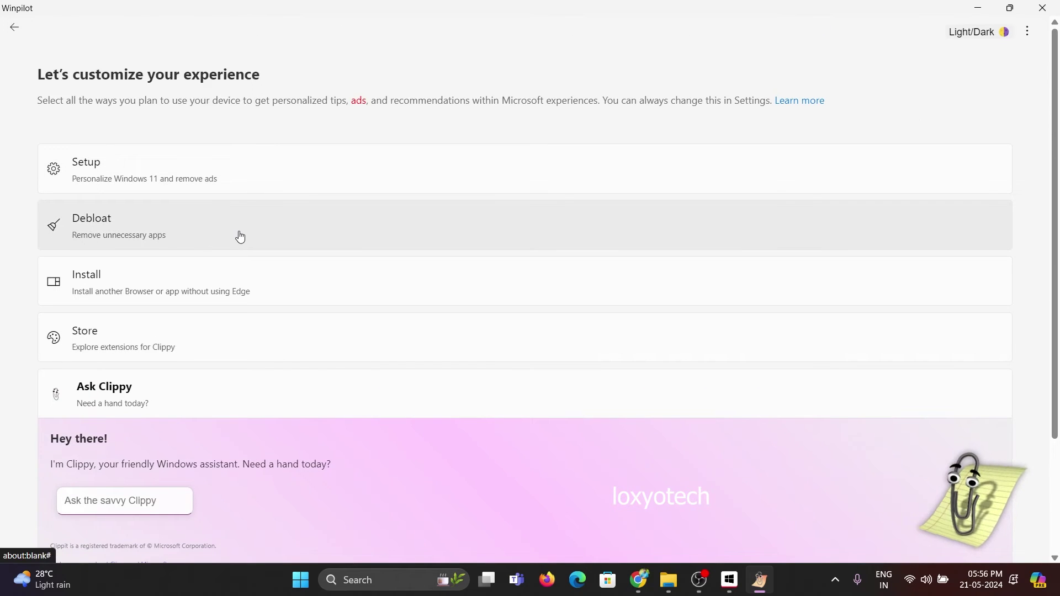
left_click(212, 238)
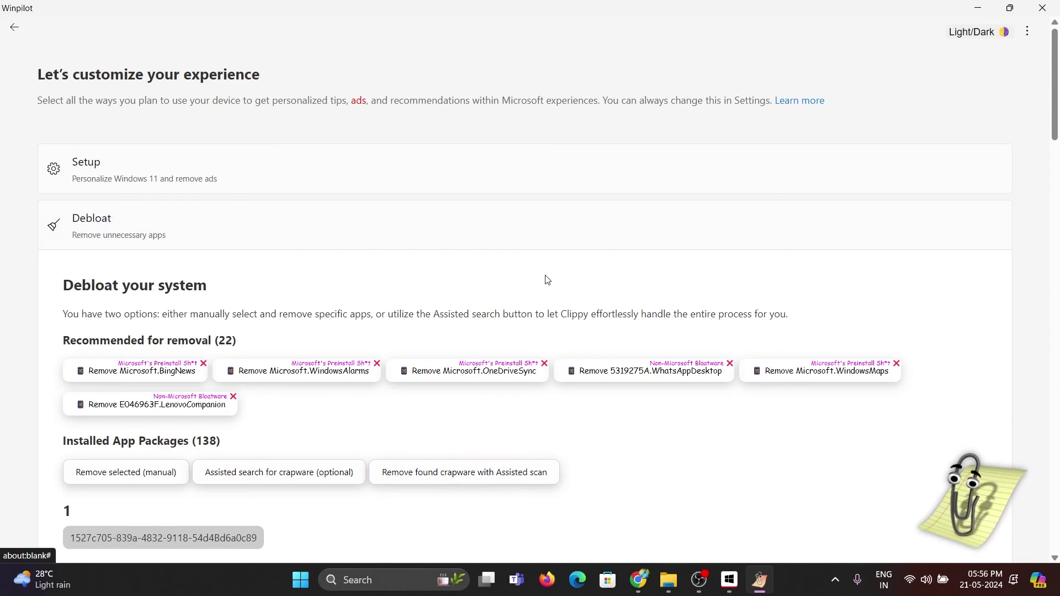
scroll(556, 286, "down", 2)
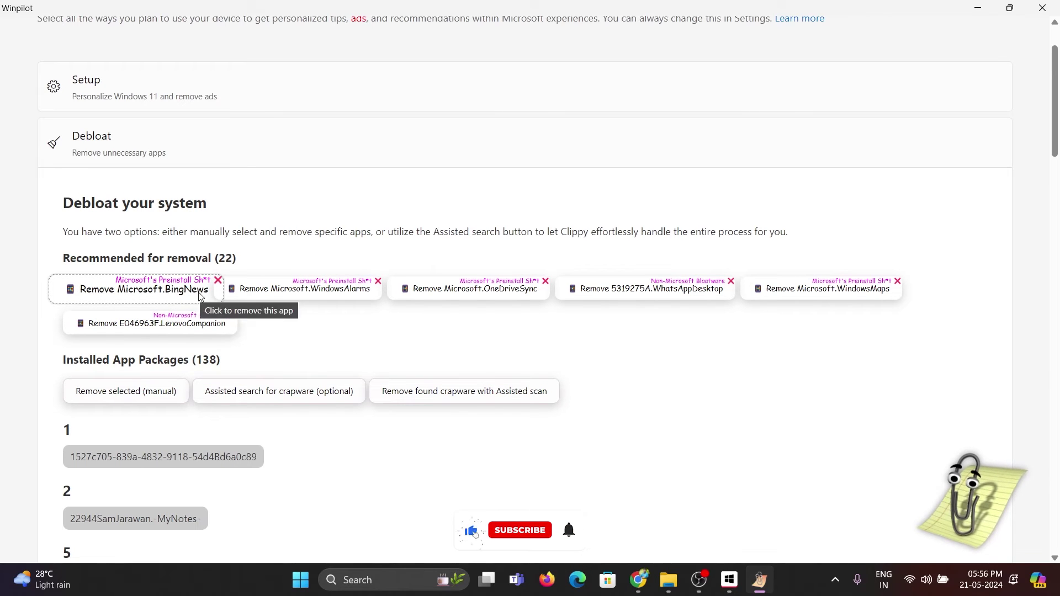
left_click(376, 298)
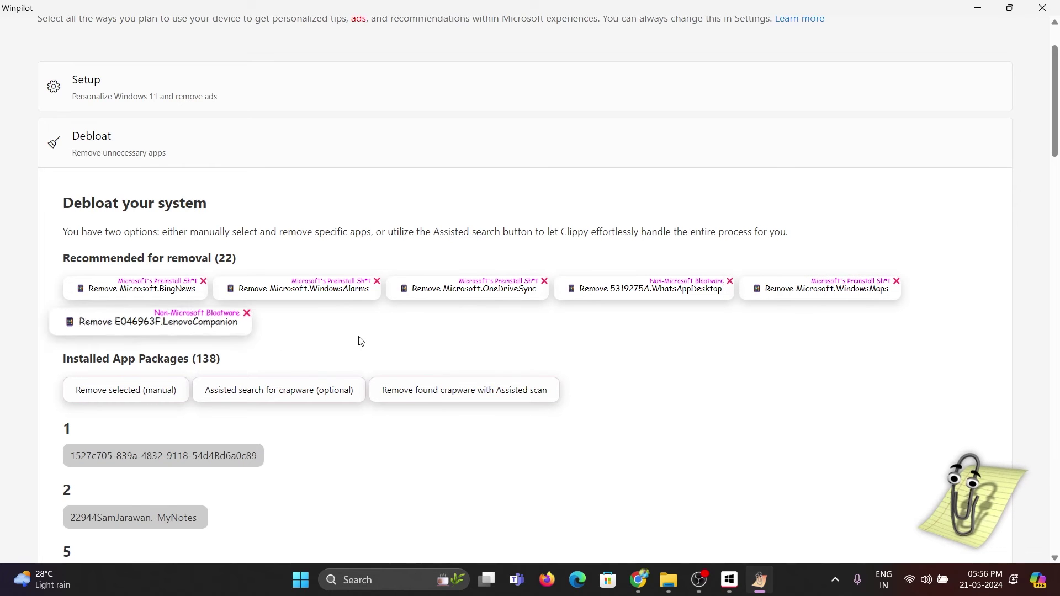
Step: Scroll through the list of 138 installed app packages
scroll(293, 381, "down", 2)
scroll(257, 390, "down", 8)
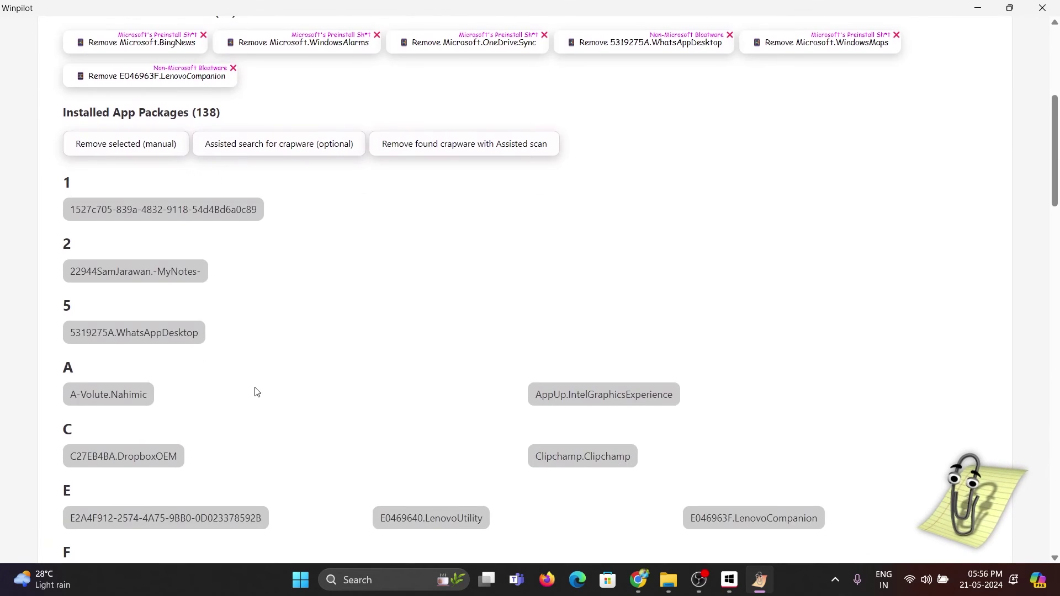
scroll(257, 392, "down", 6)
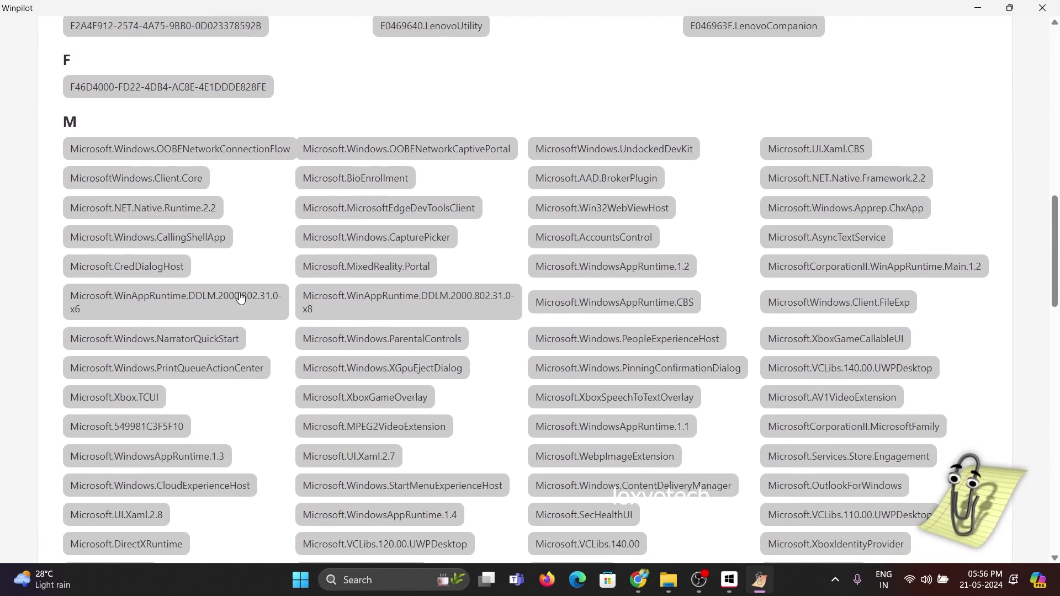
scroll(409, 343, "down", 16)
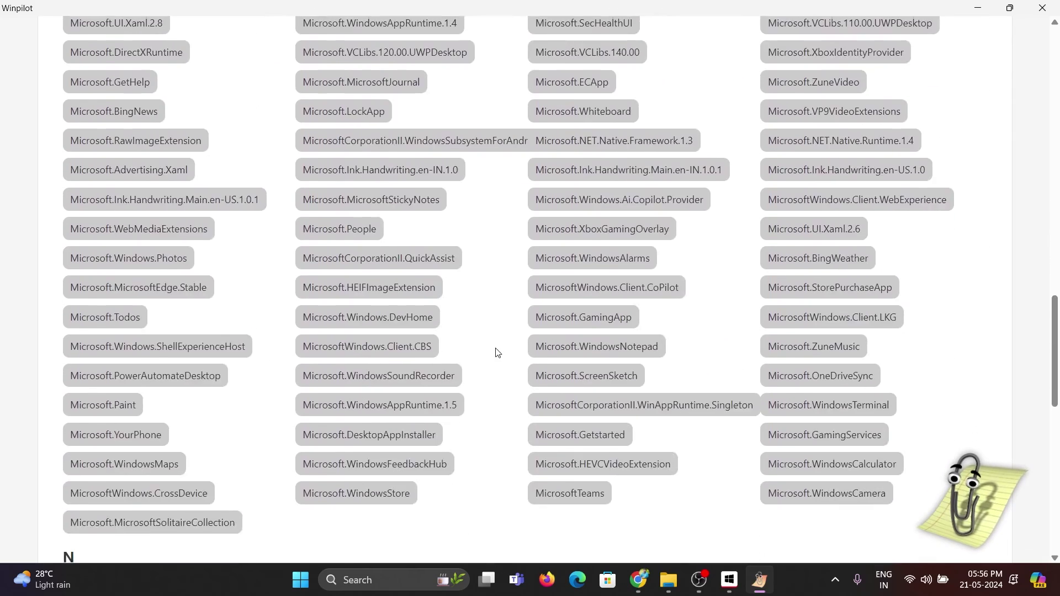
scroll(246, 358, "down", 10)
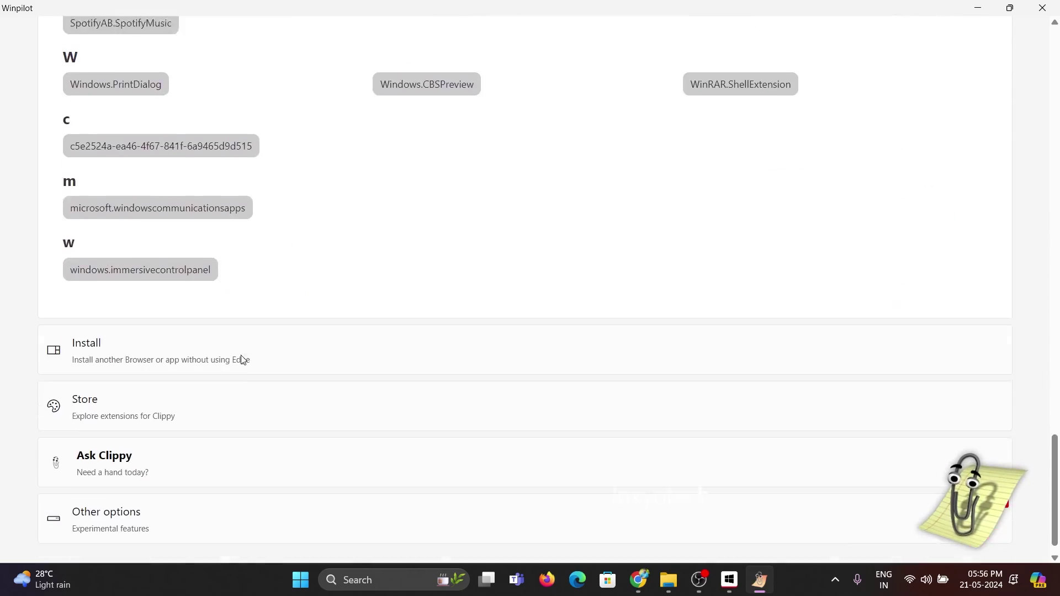
scroll(335, 356, "up", 9)
scroll(339, 354, "up", 20)
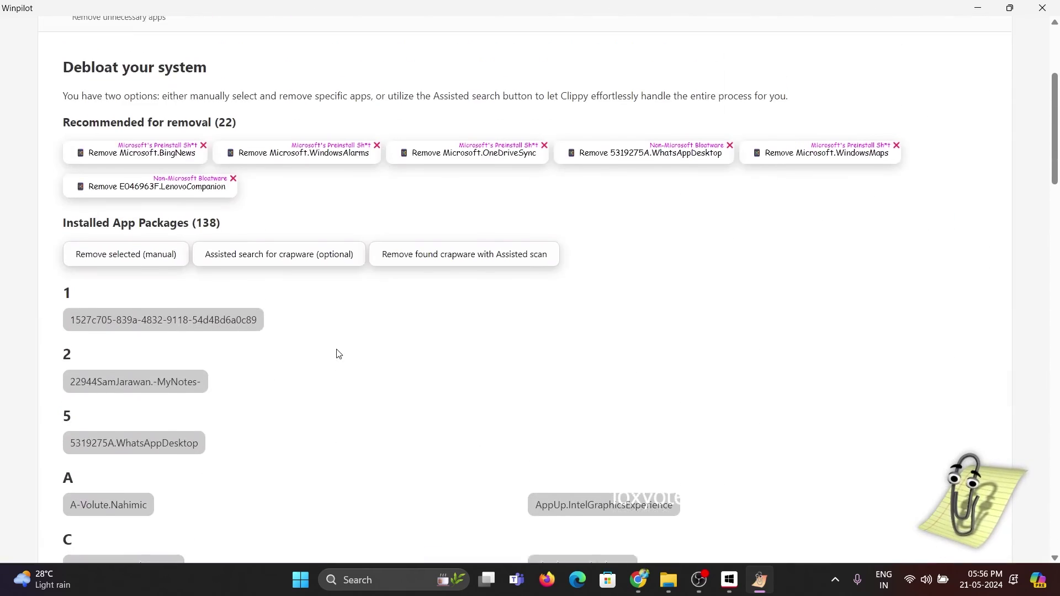
Step: Start removing the manually selected packages and review Clippy's status panel
left_click(172, 266)
scroll(540, 312, "down", 4)
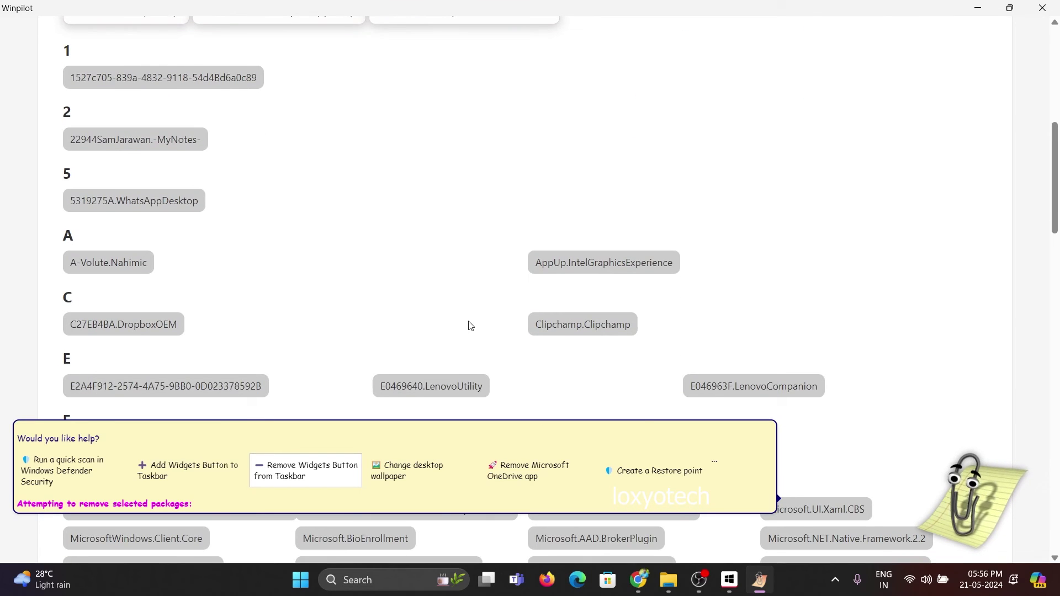
scroll(471, 326, "up", 7)
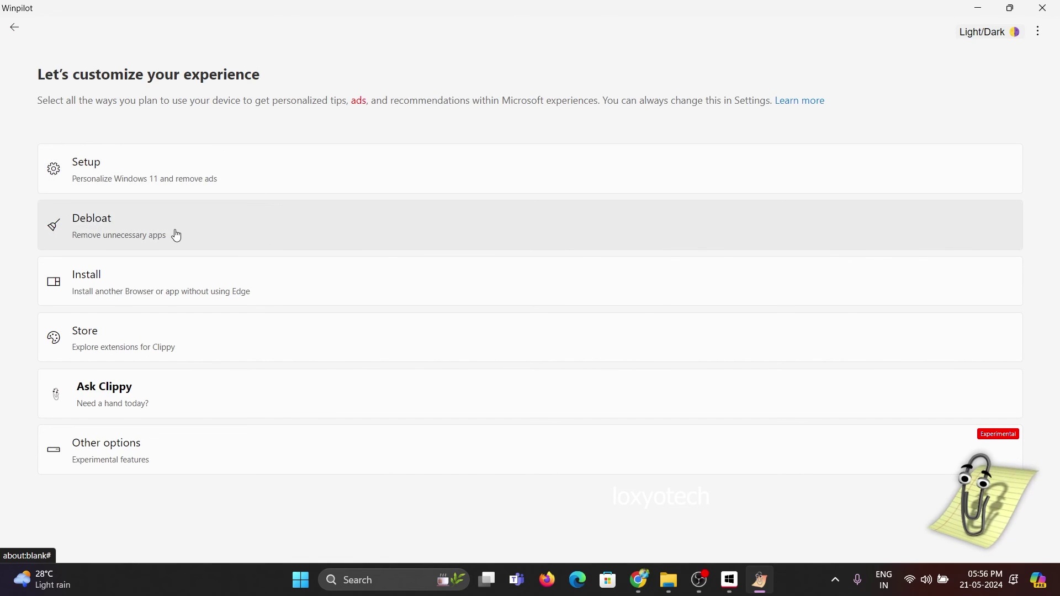
Step: Reopen Debloat and uninstall the recommended Microsoft.OneDriveSync package
left_click(176, 235)
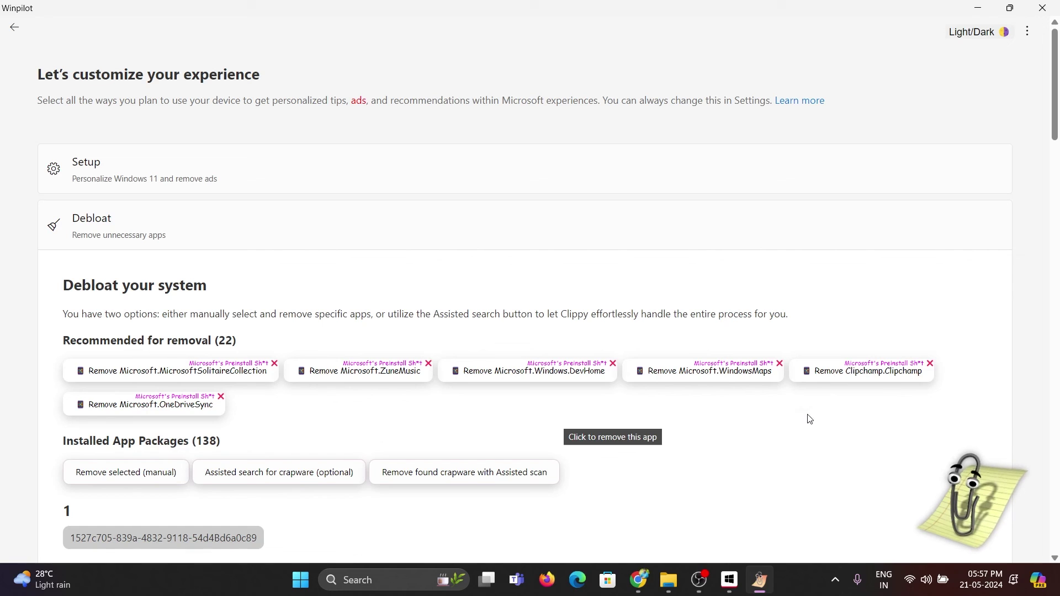
left_click(237, 397)
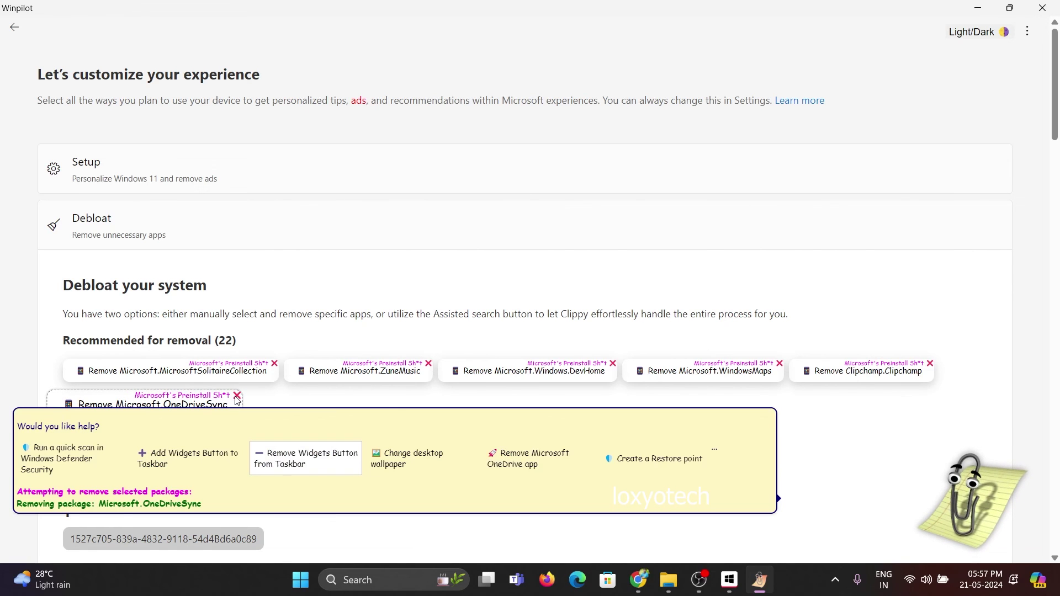